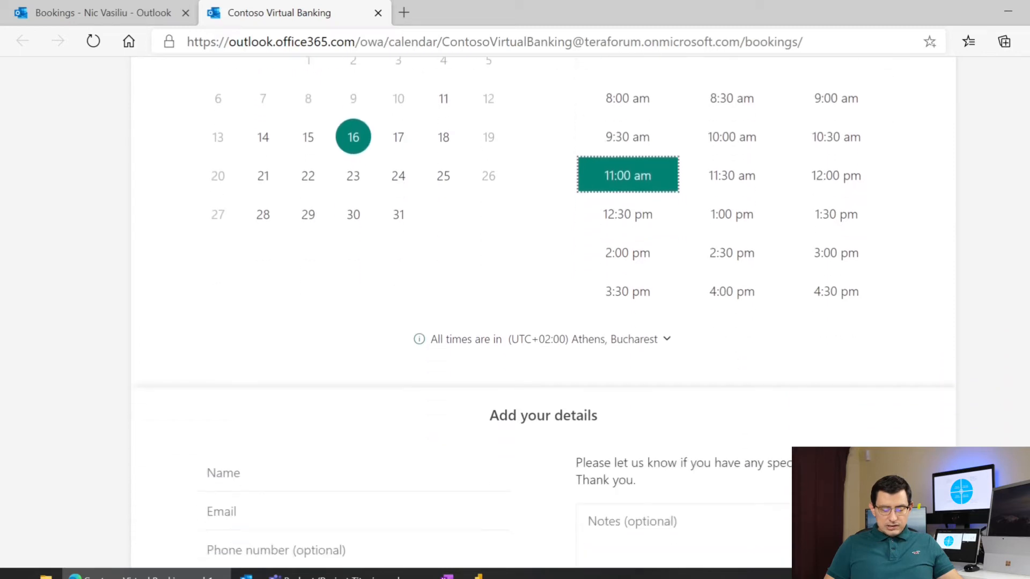
- Fill in the customer's name and e-mail from saved suggestions and book the appointment
left_click(225, 216)
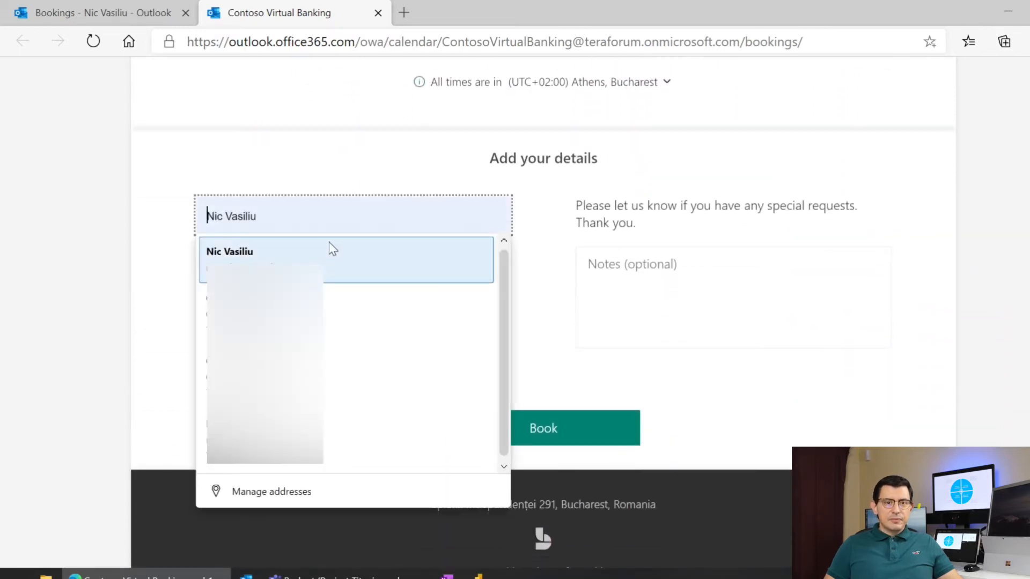
left_click(361, 252)
left_click(289, 254)
left_click(292, 296)
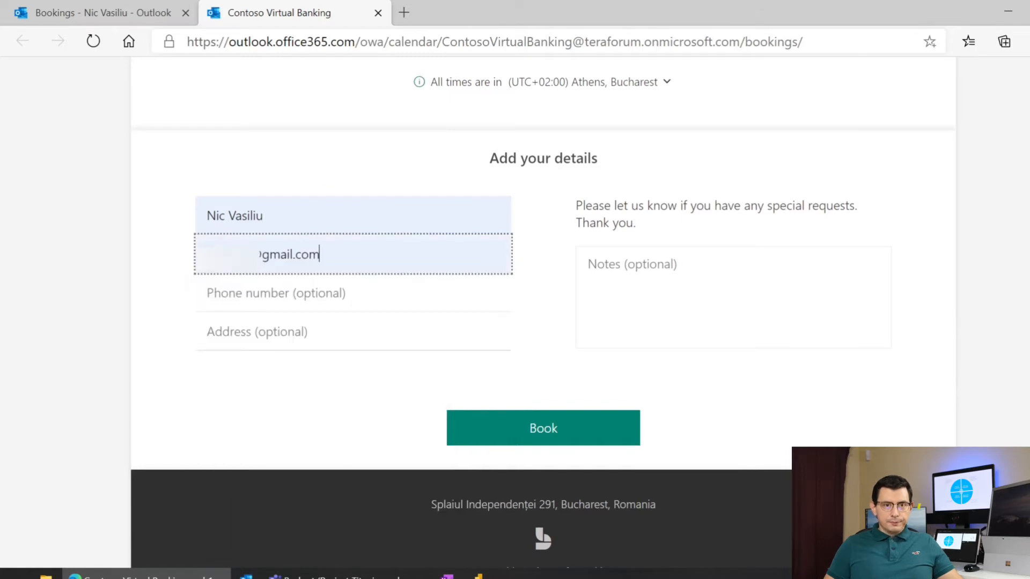
left_click(522, 443)
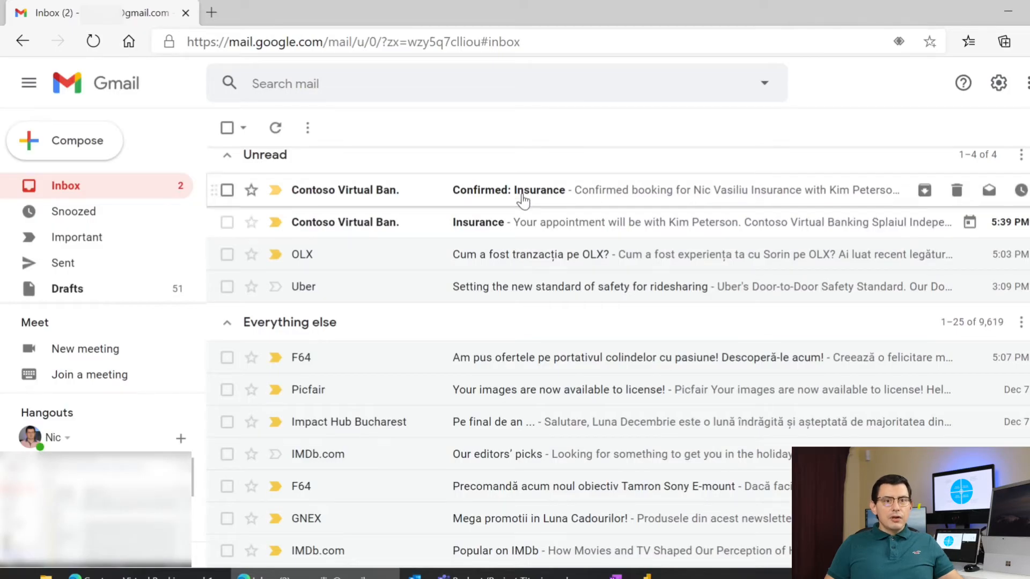
- Open the Contoso Virtual Banking 'Insurance' e-mail for Wed Dec 16, 11am, down to the Teams join link
left_click(515, 231)
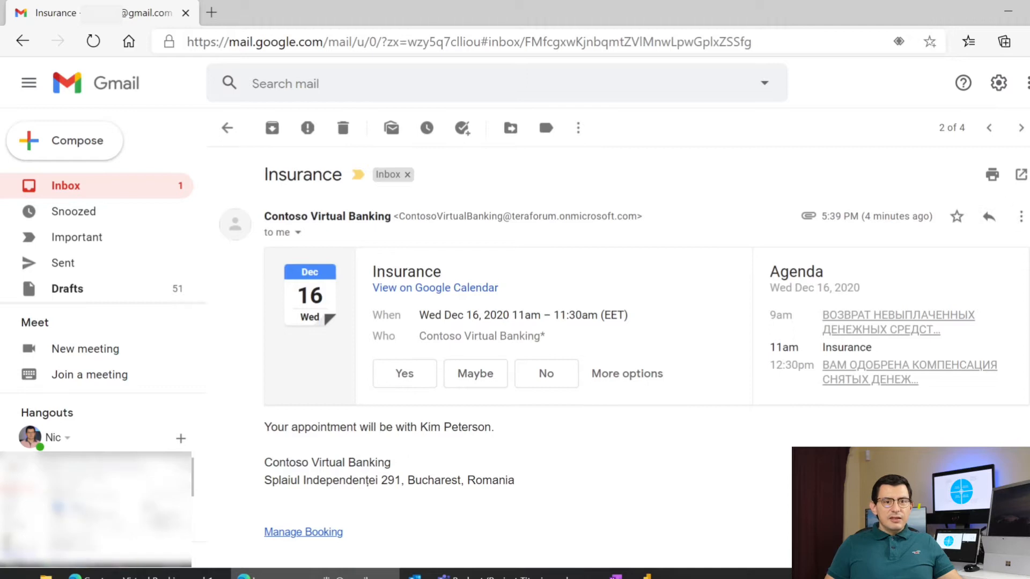
scroll(624, 357, "down", 4)
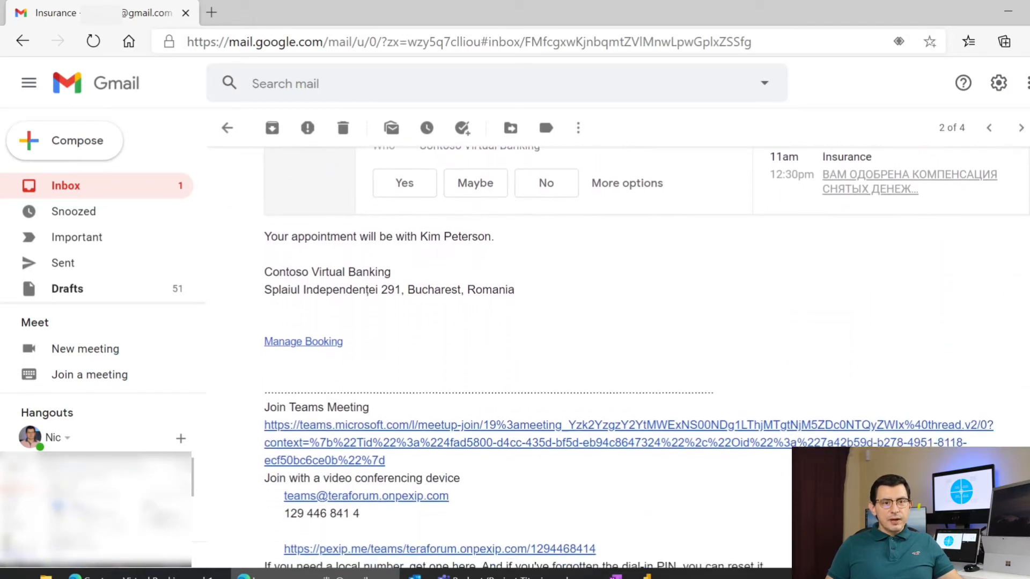
scroll(624, 357, "down", 2)
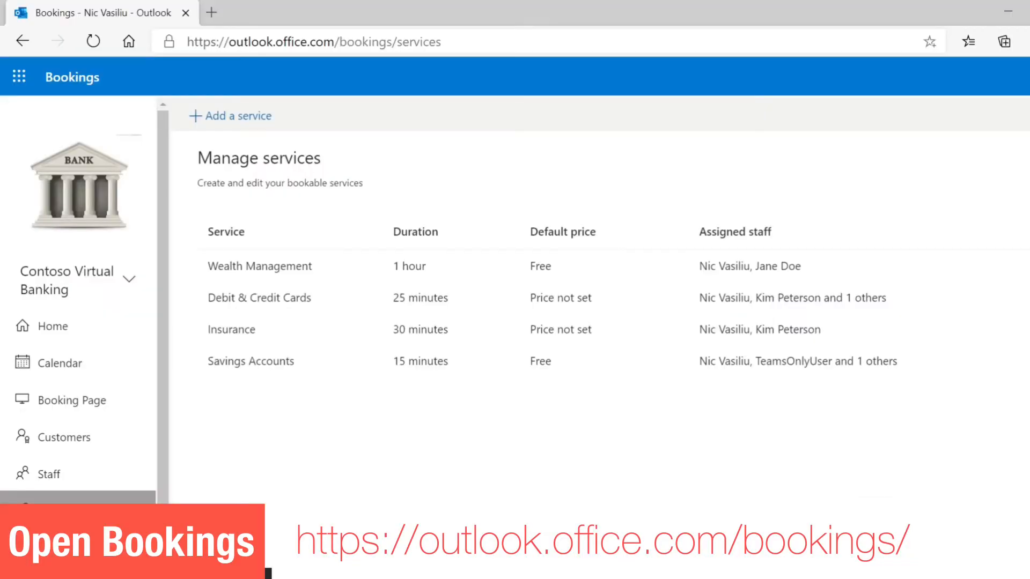
- Check busy slots on the staff Calendar, then bring up the Booking Page settings
left_click(83, 361)
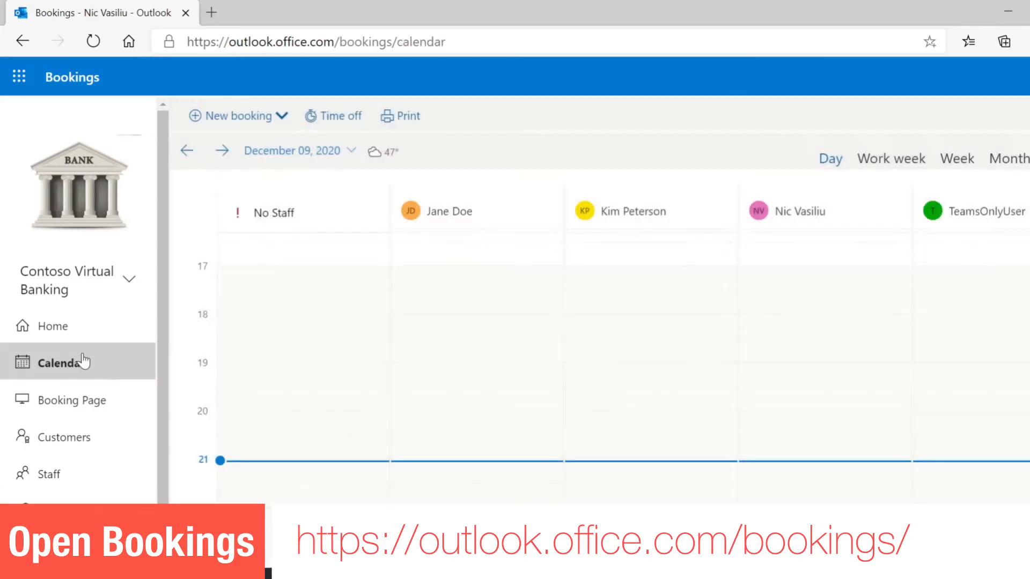
scroll(568, 292, "up", 5)
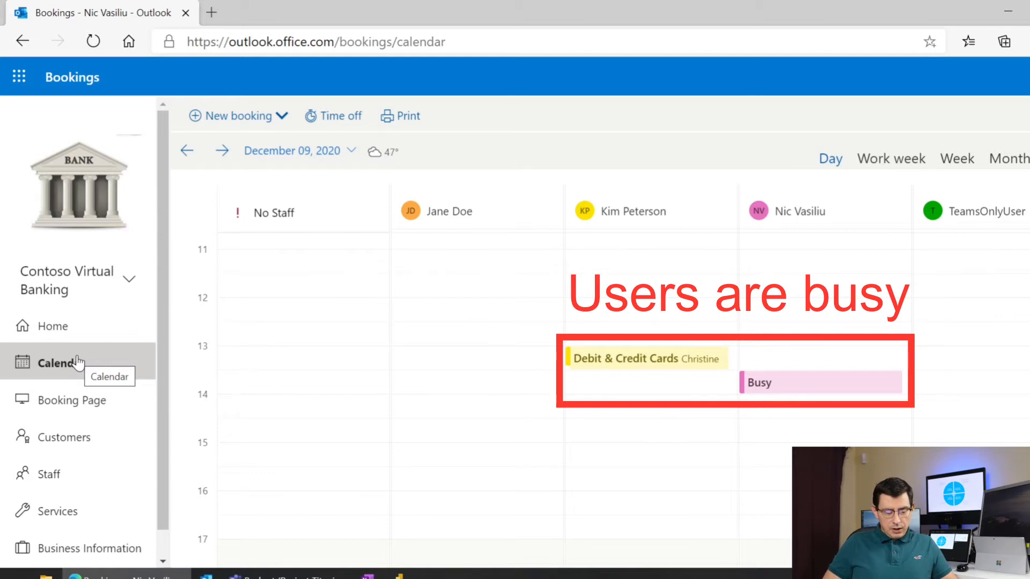
left_click(73, 412)
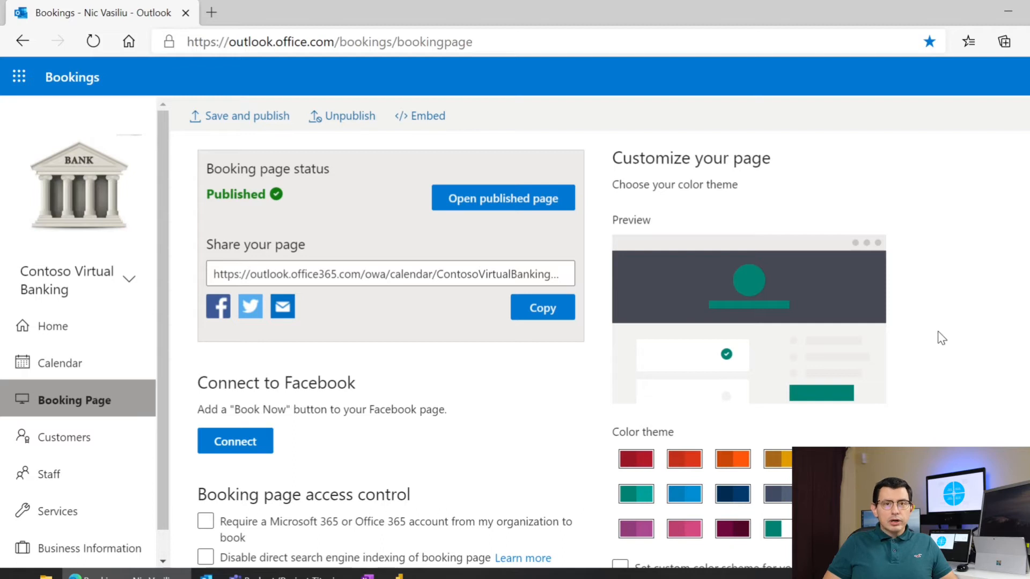
- Turn 'Require a Microsoft 365 account' on and back off, leaving booking access unchanged
scroll(942, 337, "down", 3)
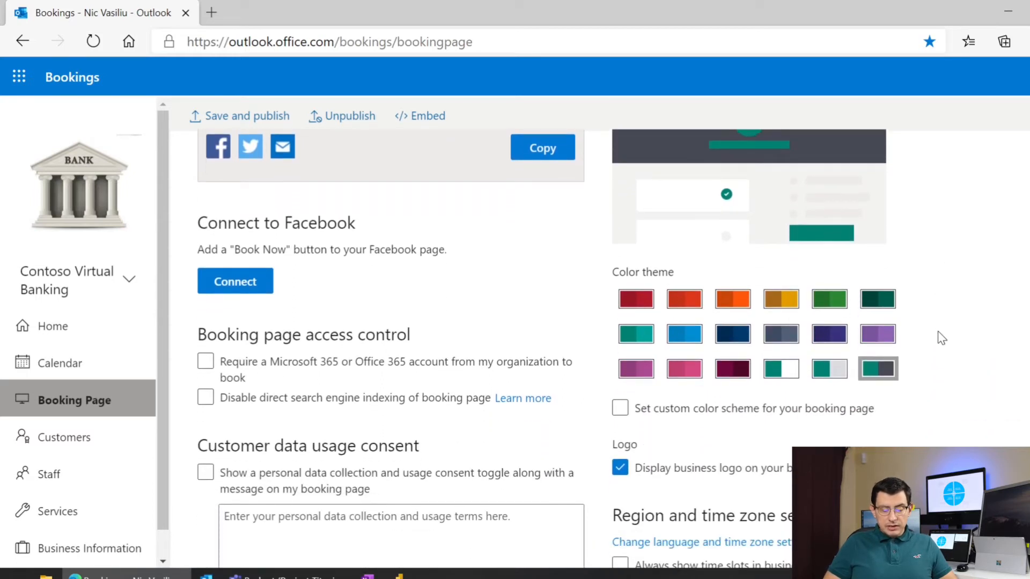
scroll(939, 336, "down", 1)
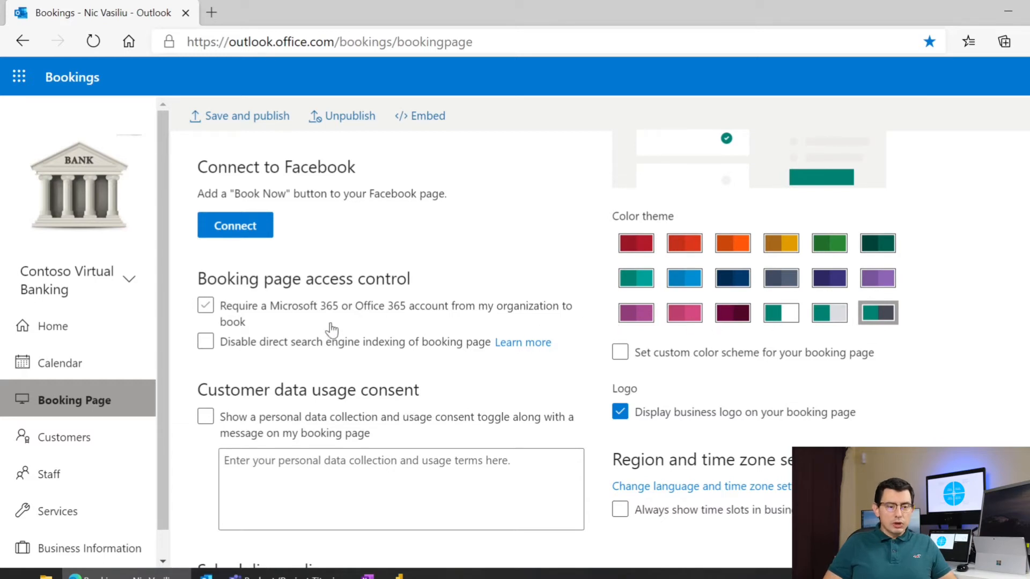
left_click(205, 308)
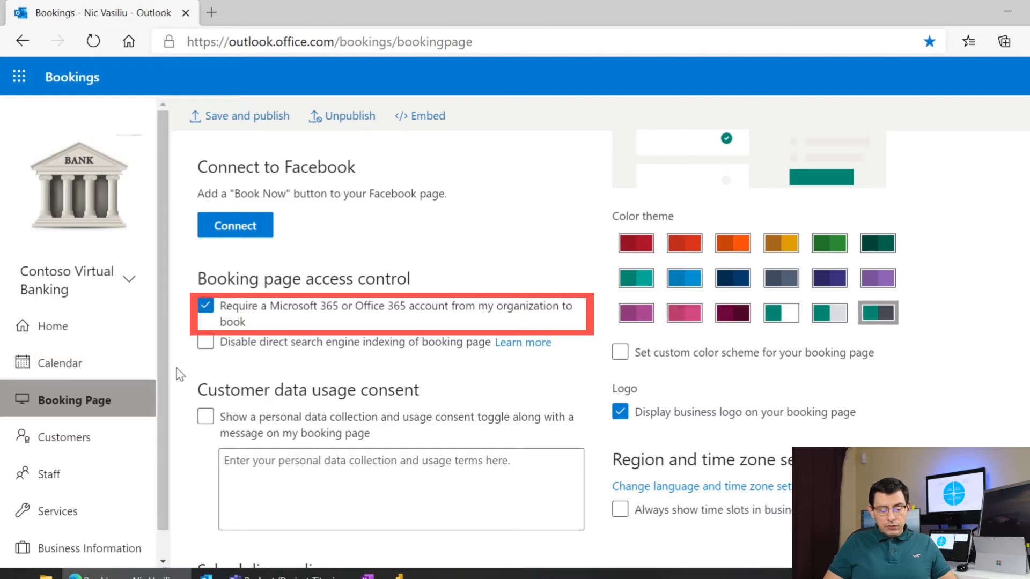
left_click(205, 307)
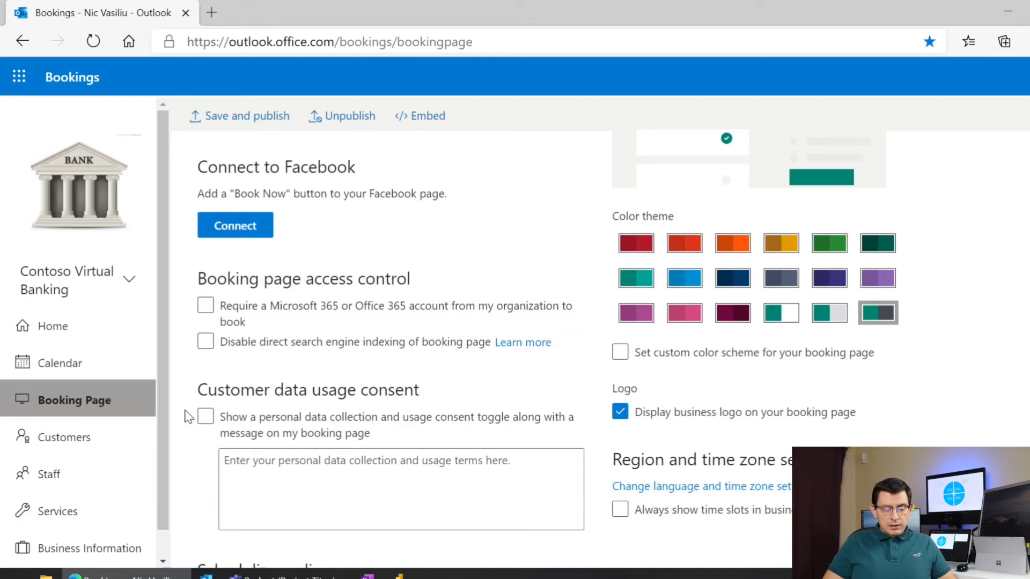
- Review the remaining Booking Page settings, then show the Customers list
scroll(188, 417, "down", 3)
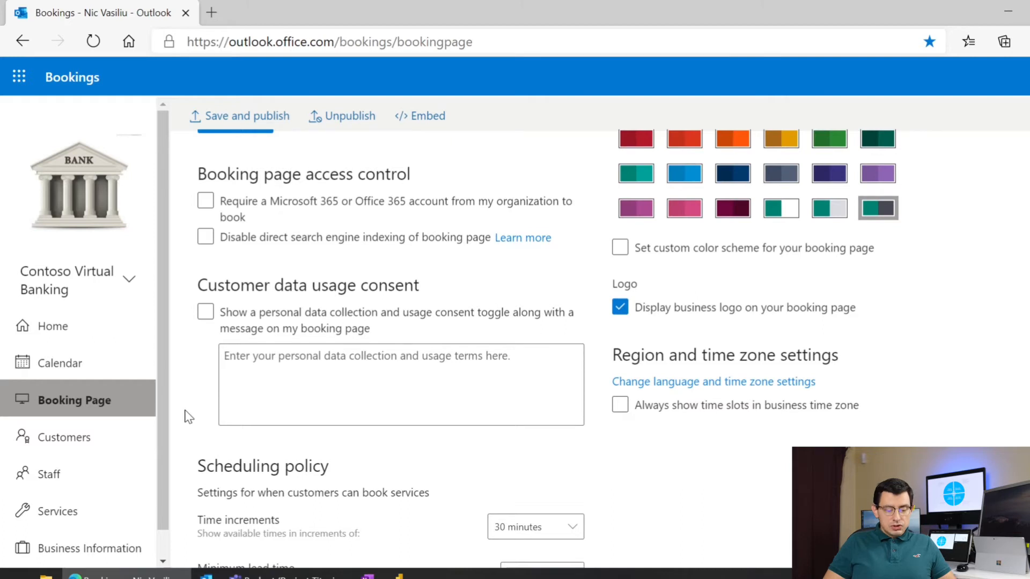
scroll(188, 416, "down", 5)
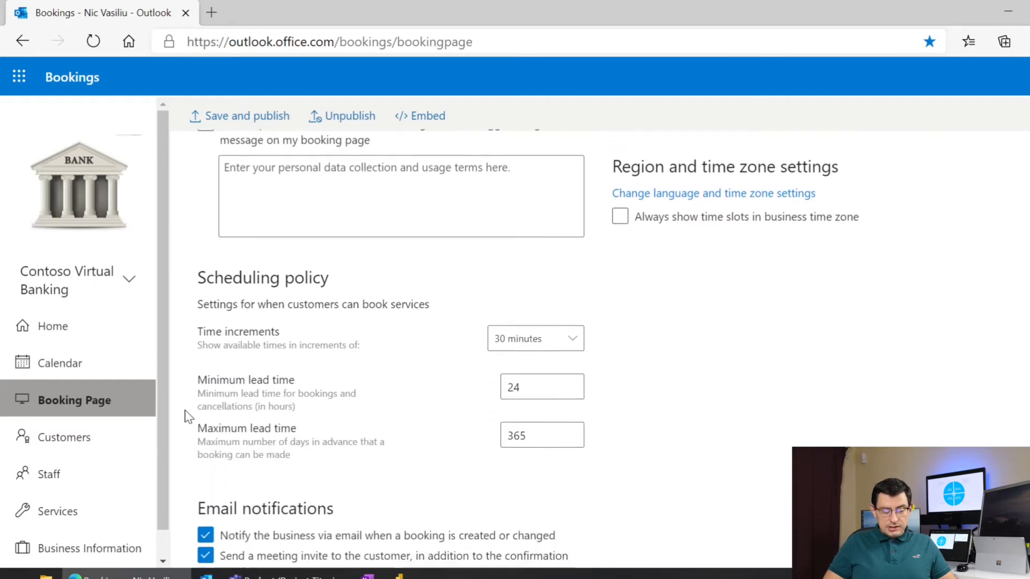
scroll(188, 417, "down", 3)
scroll(188, 416, "down", 5)
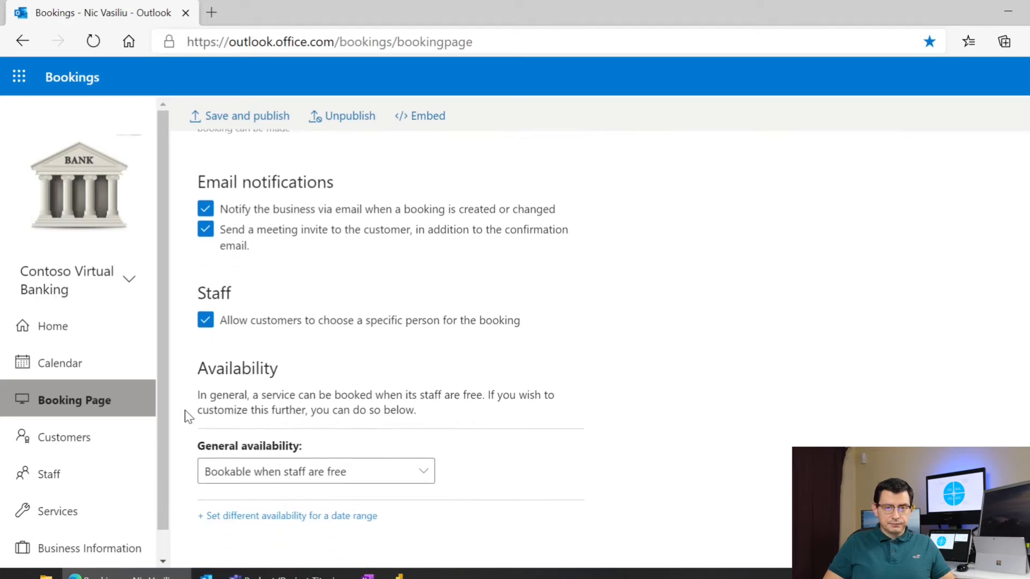
left_click(69, 439)
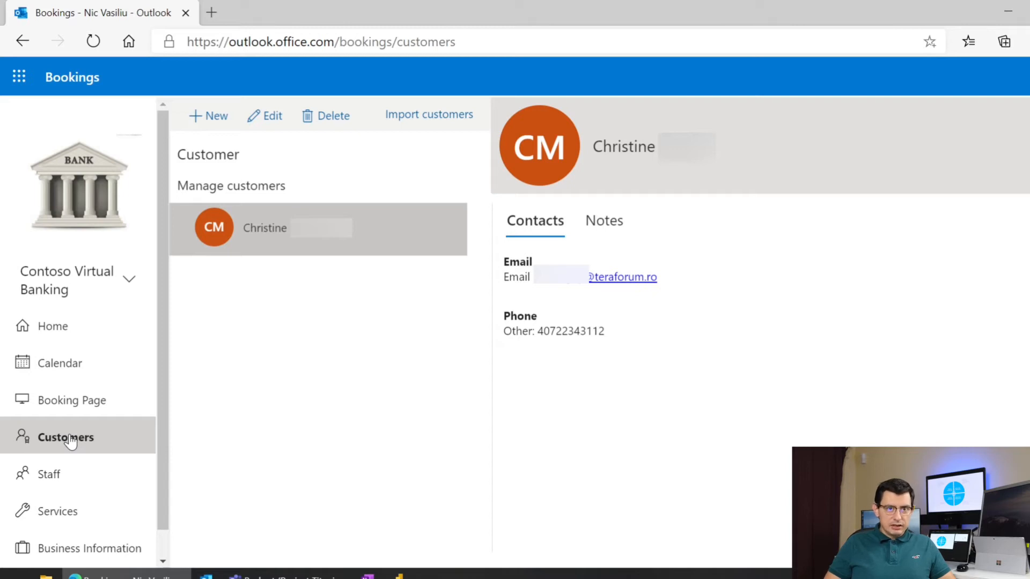
- Show the Manage staff page listing the four bookable staff members
left_click(60, 476)
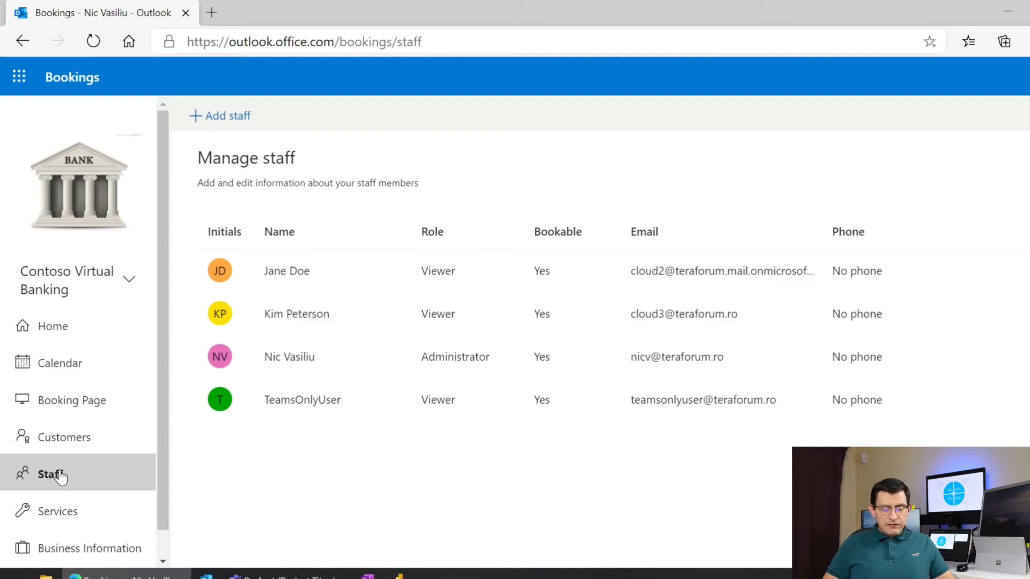
- Try a new staff form with custom working hours, discard it, and go to Services
left_click(248, 119)
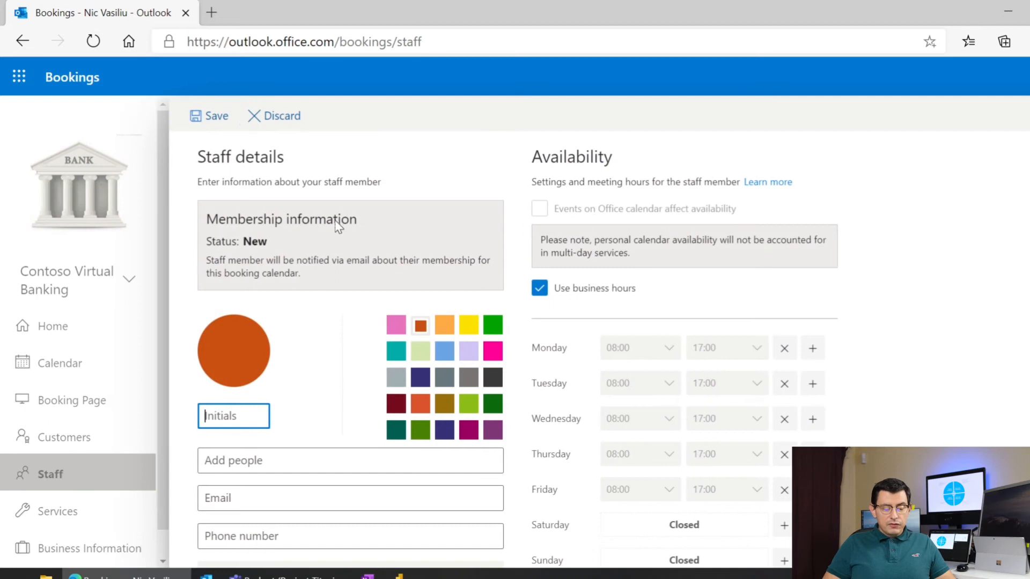
scroll(365, 245, "down", 1)
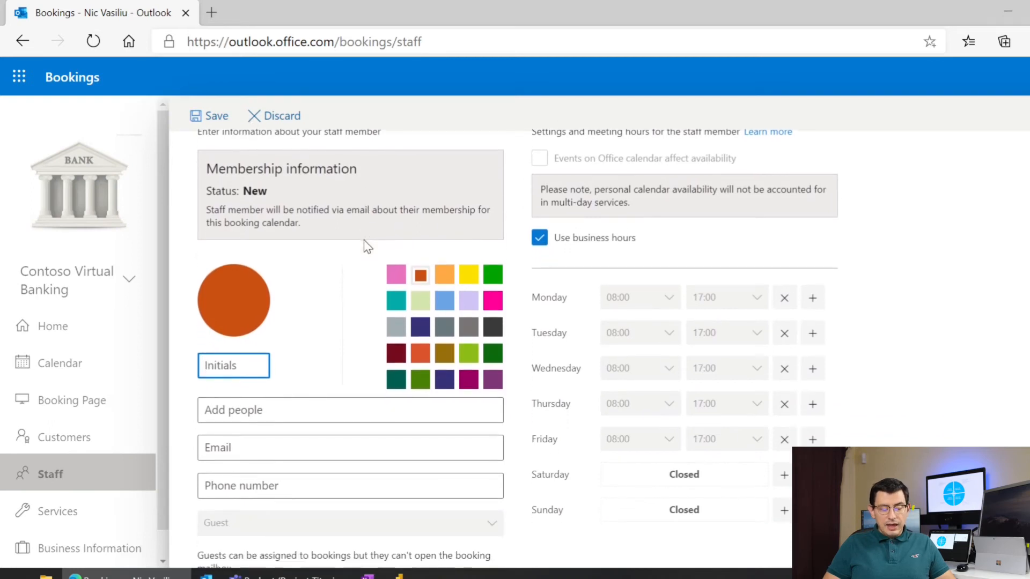
left_click(540, 238)
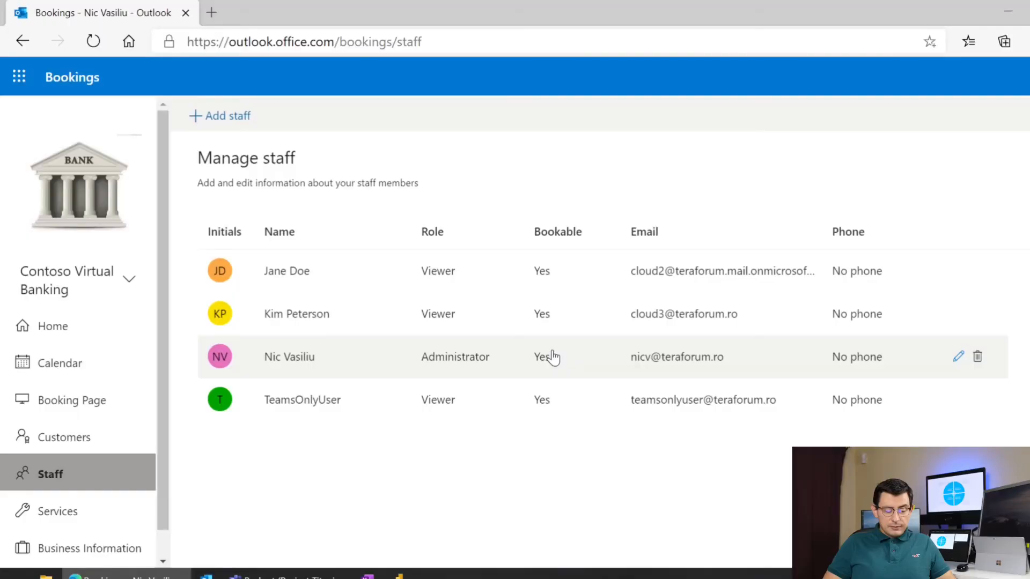
left_click(104, 527)
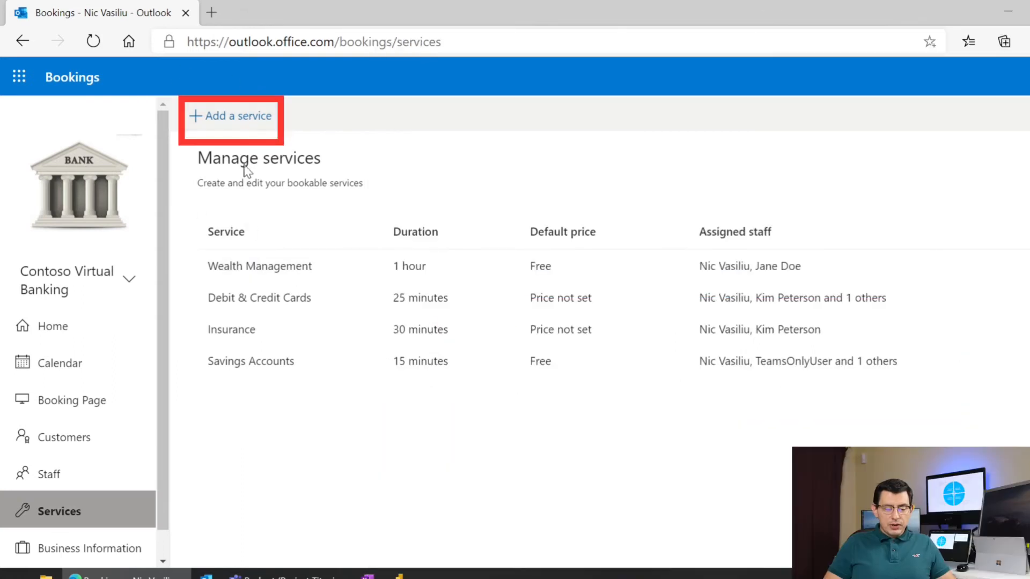
- Switch on buffer time for Wealth Management, with Before and After at 0 hours 0 minutes
left_click(246, 266)
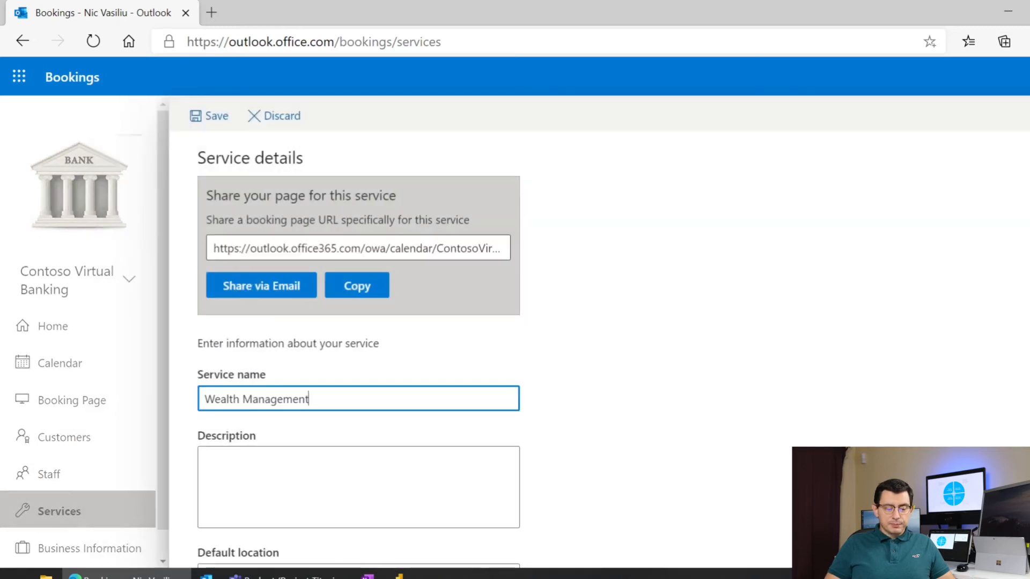
scroll(248, 263, "down", 2)
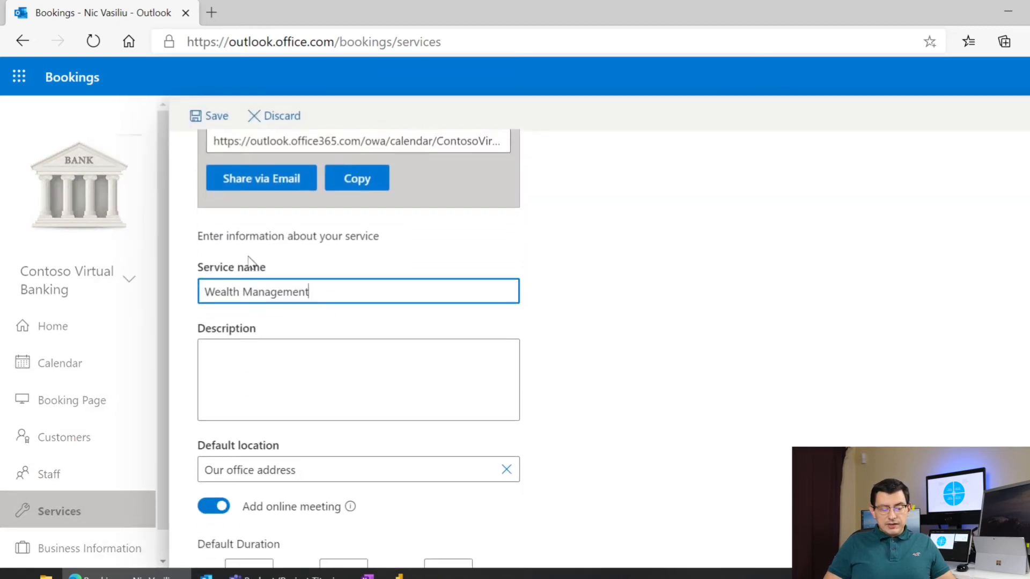
scroll(248, 262, "down", 2)
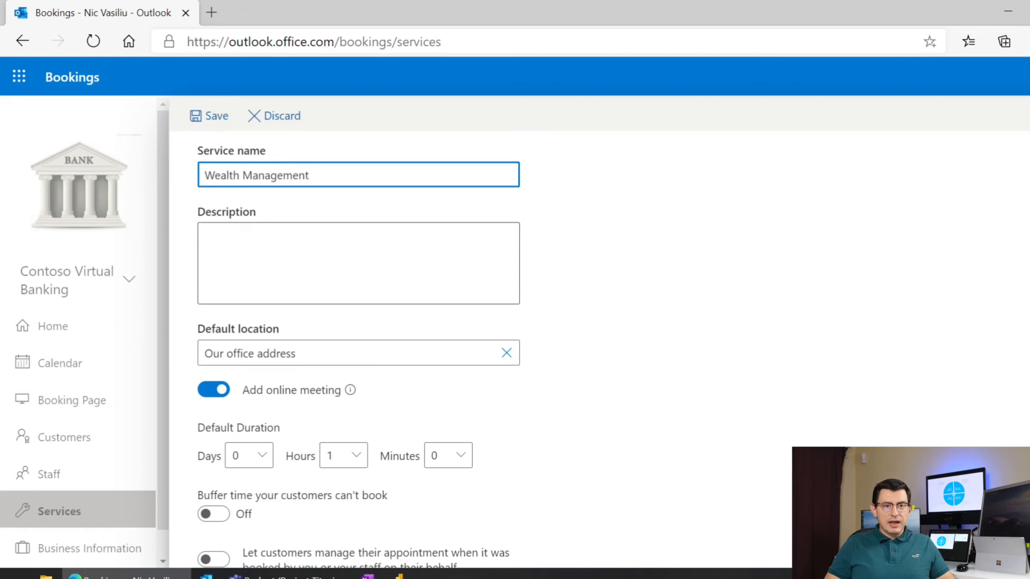
scroll(358, 349, "down", 3)
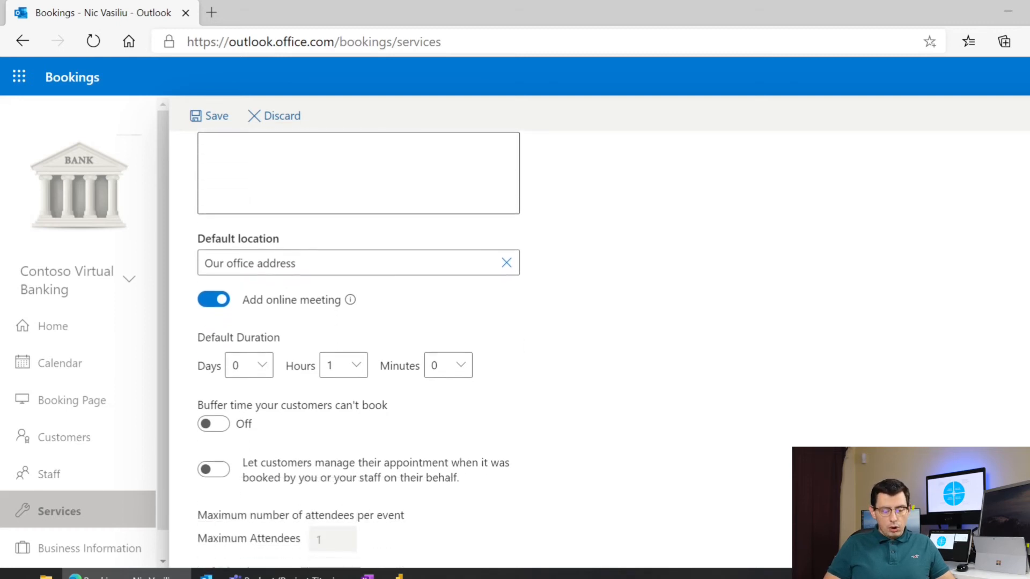
left_click(212, 389)
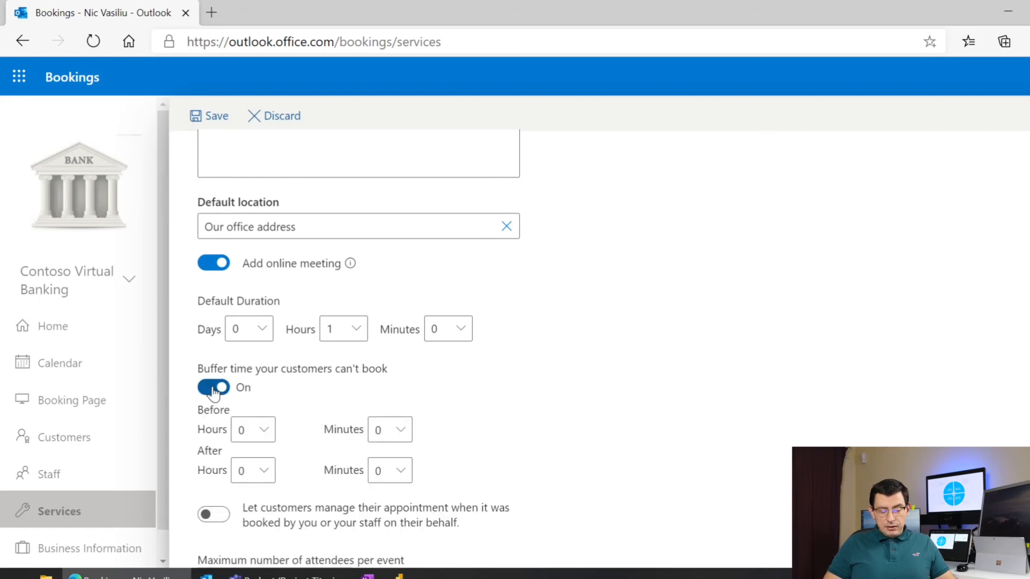
- Toggle 'Let customers manage' on and back off, then scroll to Custom Fields
left_click(214, 514)
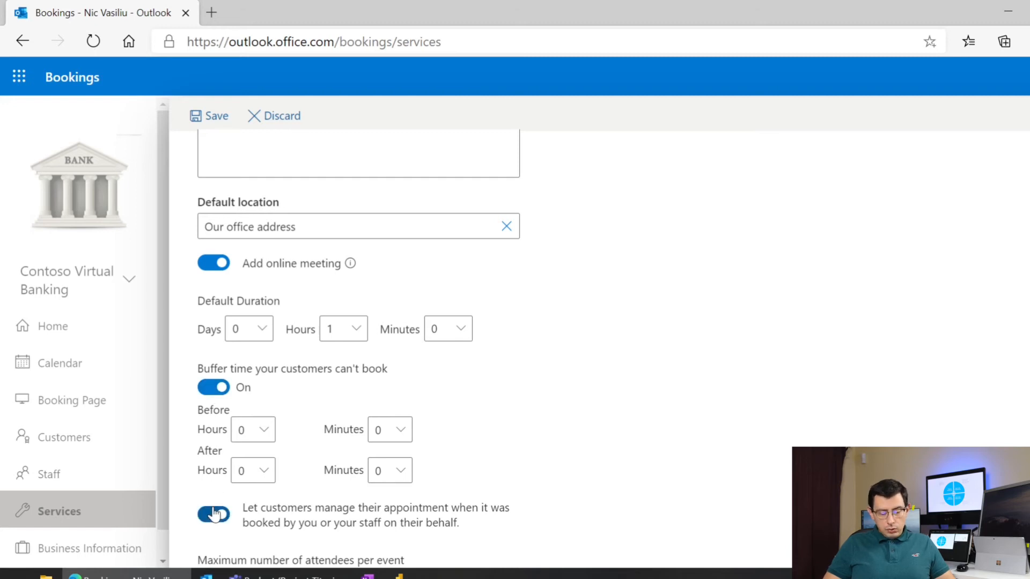
left_click(214, 514)
scroll(214, 514, "down", 3)
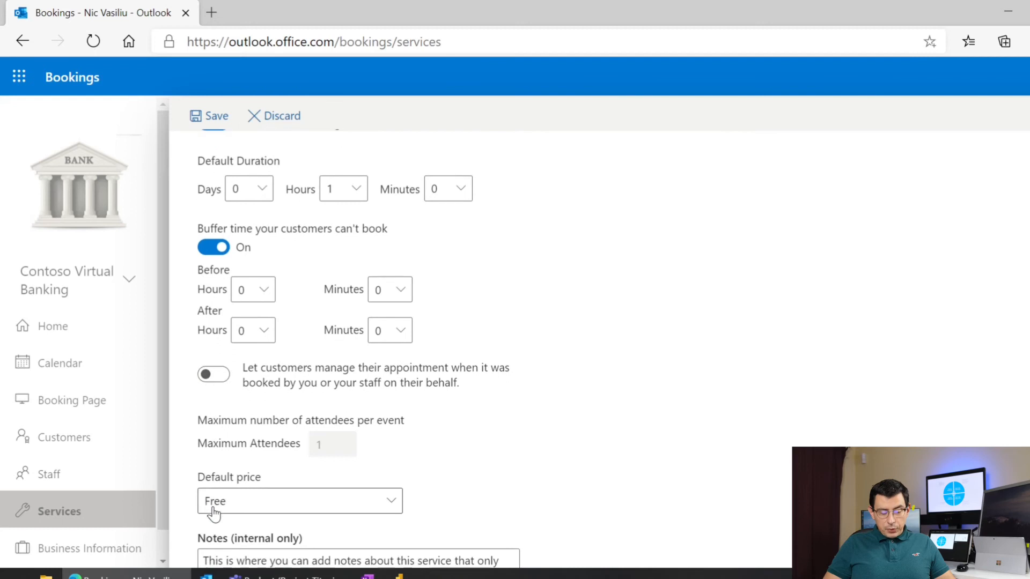
scroll(214, 514, "down", 4)
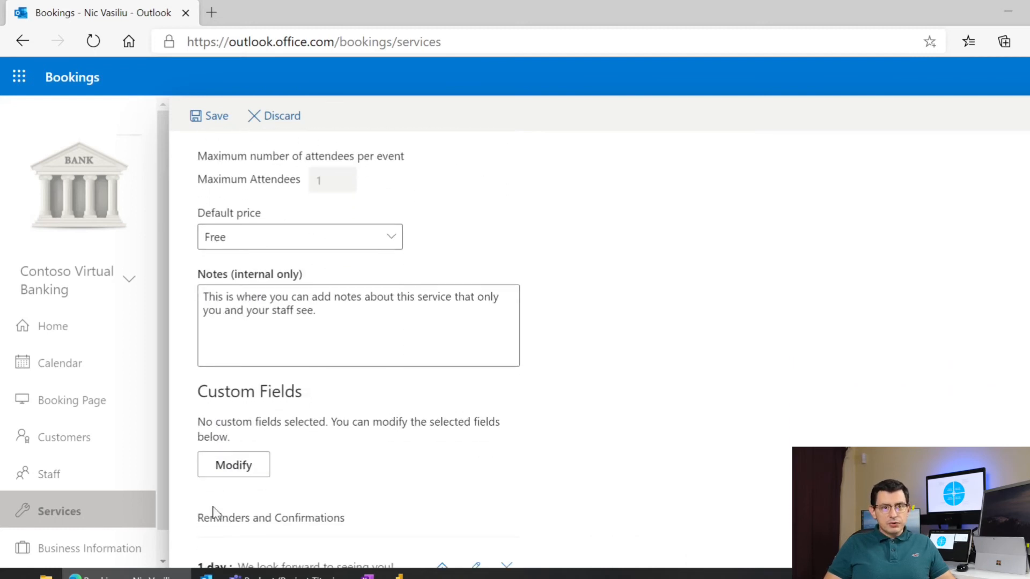
- Make phone number a required customer detail and stop asking for the customer address
left_click(234, 466)
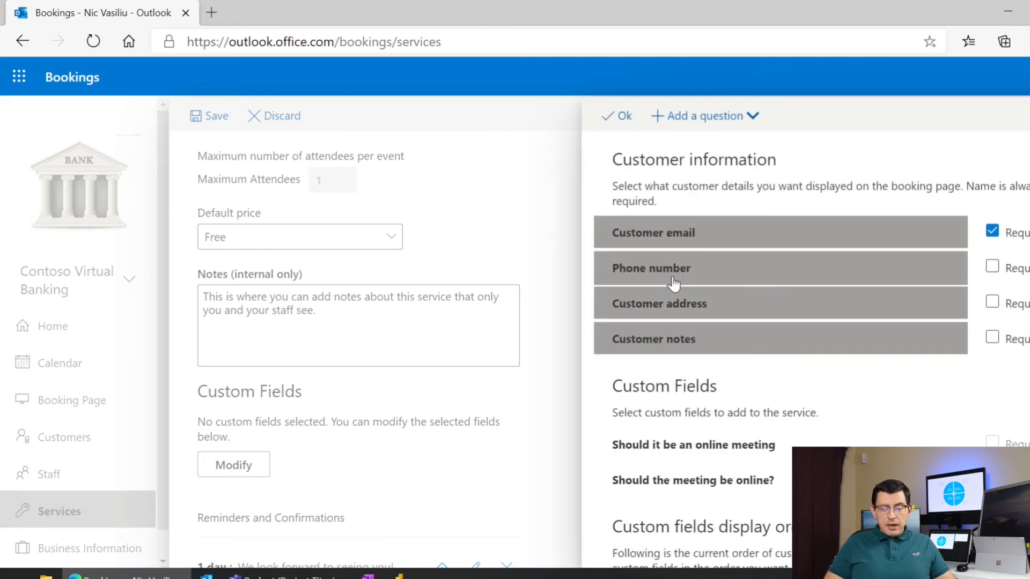
left_click(992, 266)
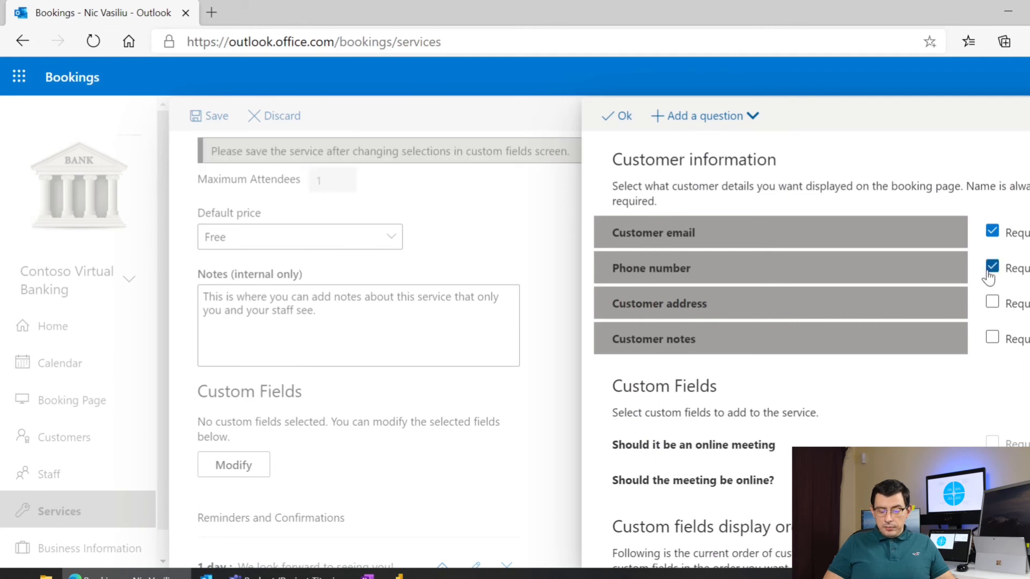
left_click(853, 306)
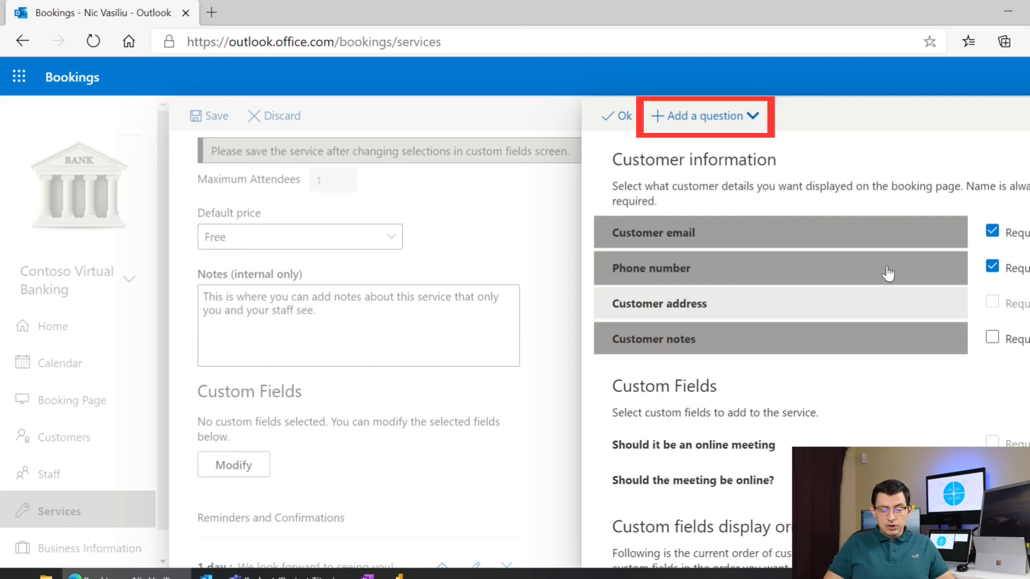
- Add dropdown 'Do you prefer an on-site or an online meeting?' (On-Site, Online) and save the service
left_click(752, 117)
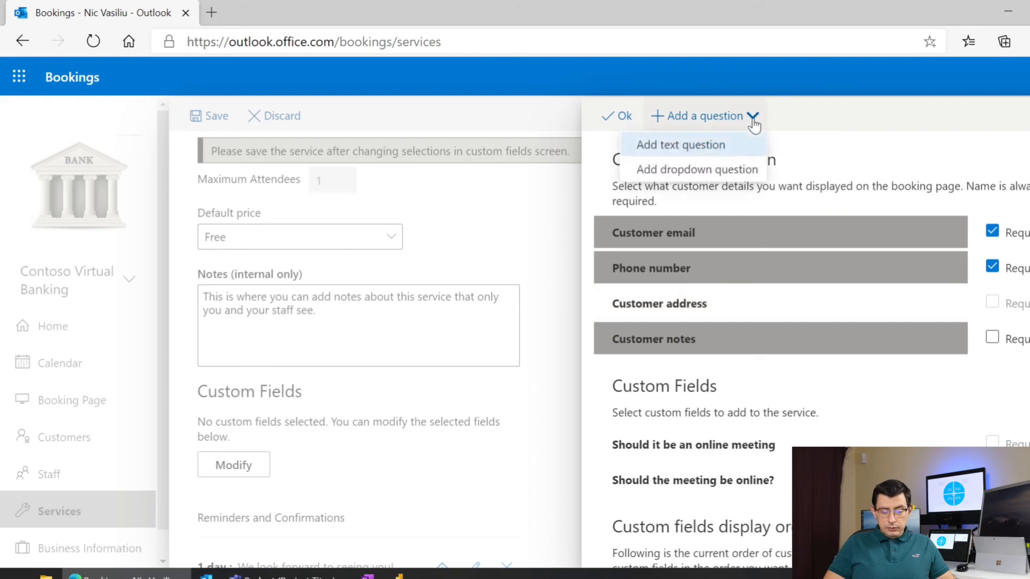
left_click(673, 169)
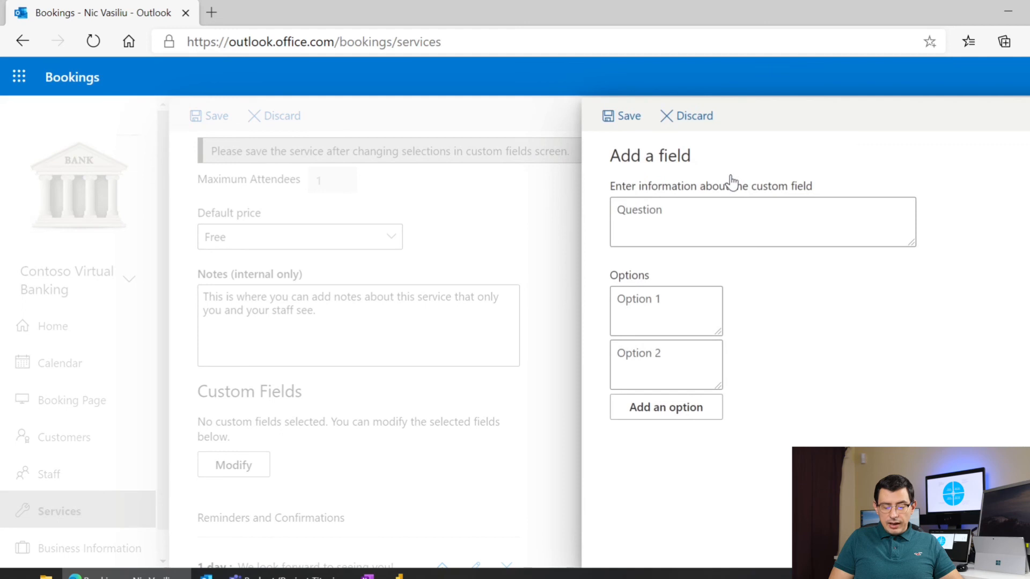
left_click(732, 220)
type("Do you prefer an")
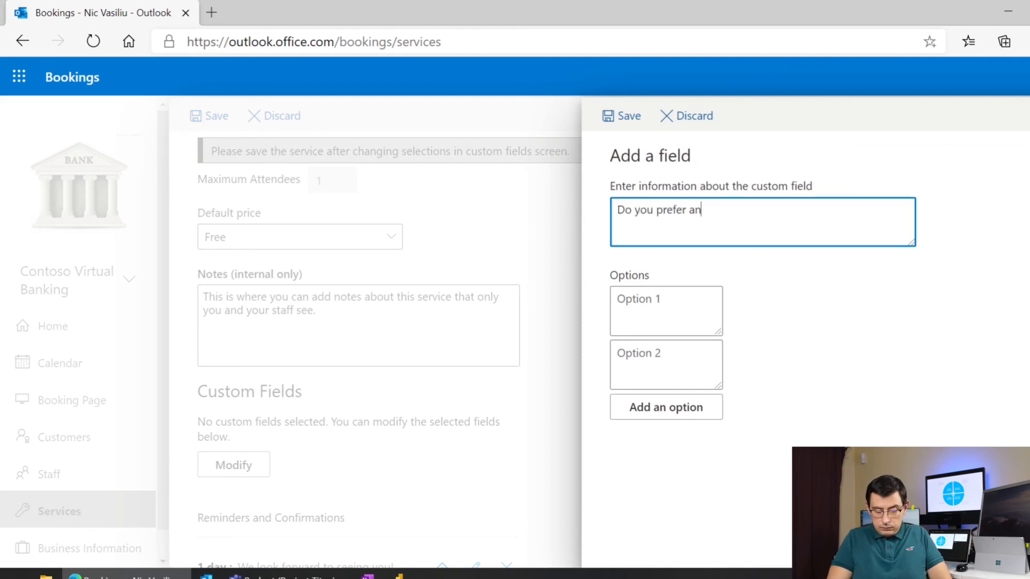
type(" on-site or an online meeting?")
key("Tab")
type("On-Site")
key("Tab")
type("Online")
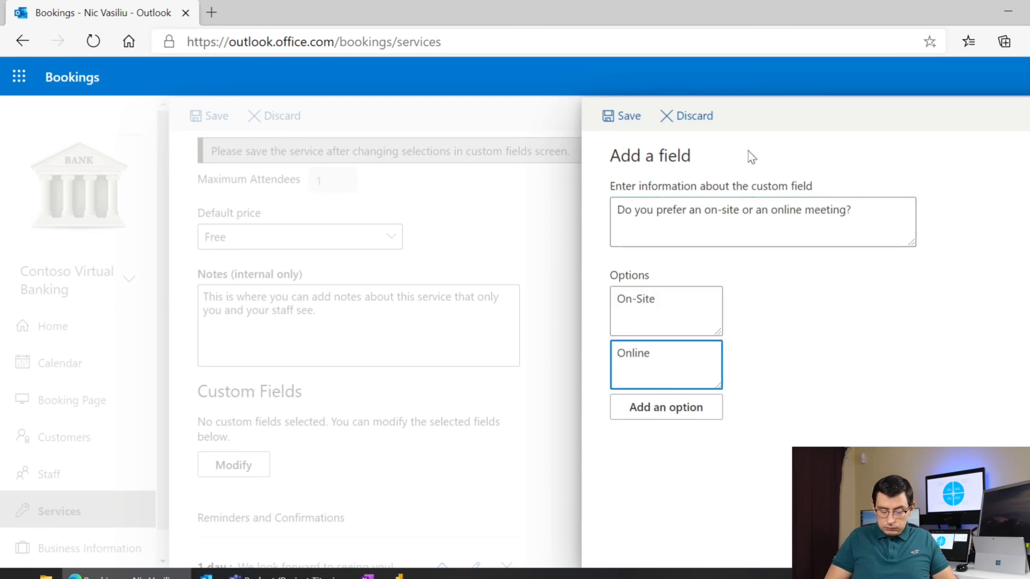
left_click(622, 115)
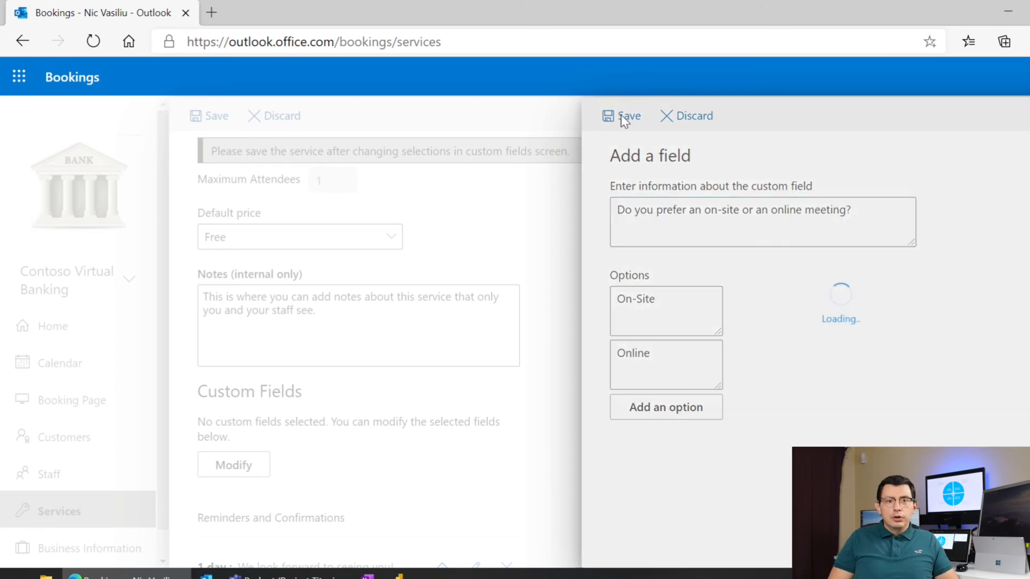
scroll(536, 323, "down", 5)
scroll(540, 330, "down", 15)
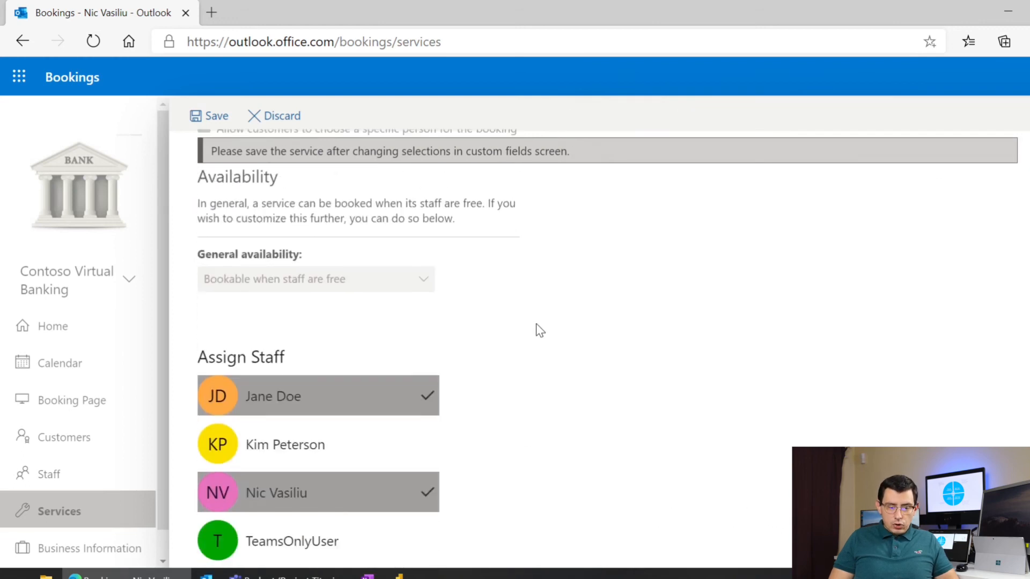
left_click(210, 110)
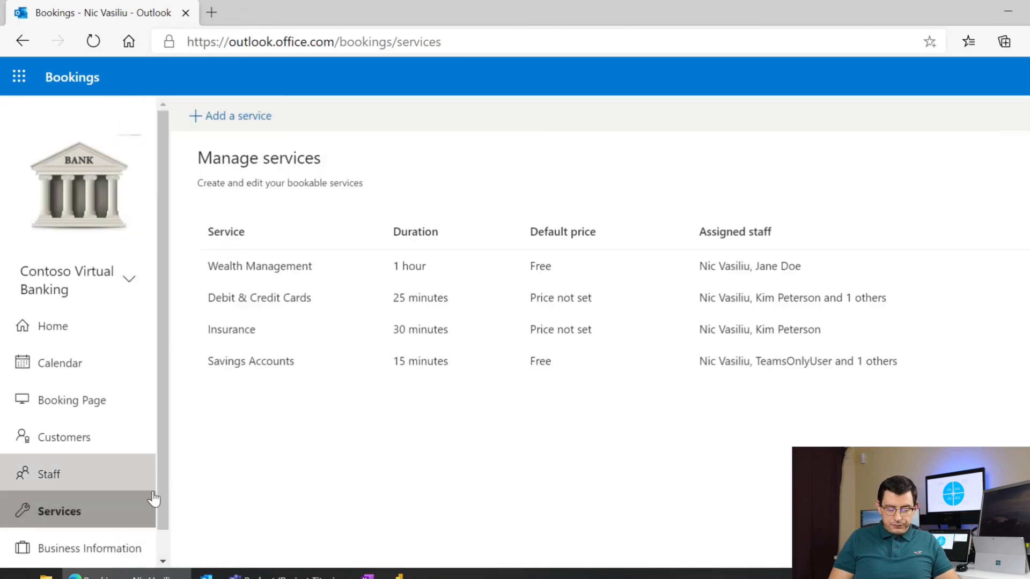
- Review Contoso Virtual Banking's business details: Monday–Friday 08:00–17:00, weekends closed, RON currency
left_click(124, 549)
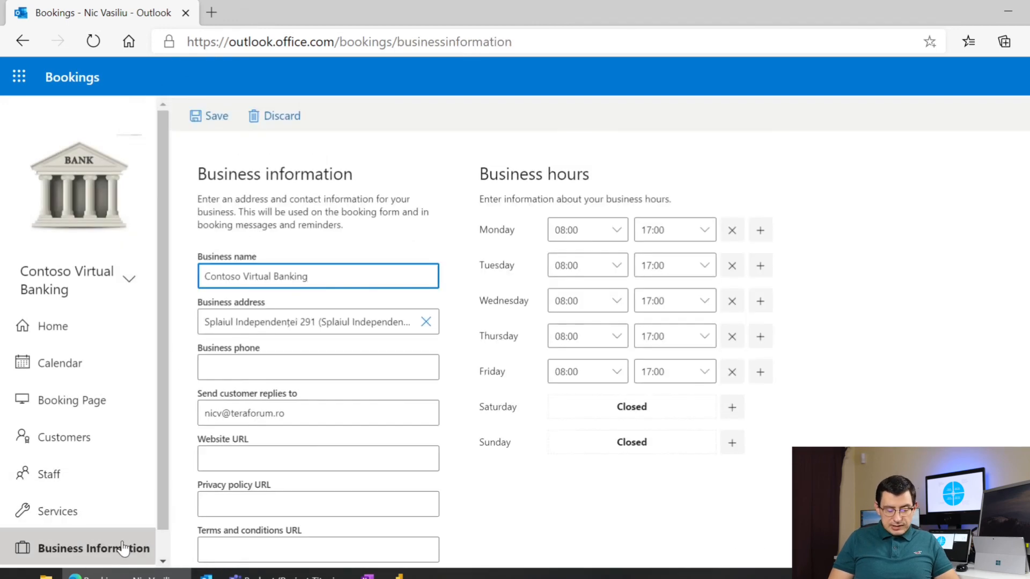
scroll(123, 548, "down", 1)
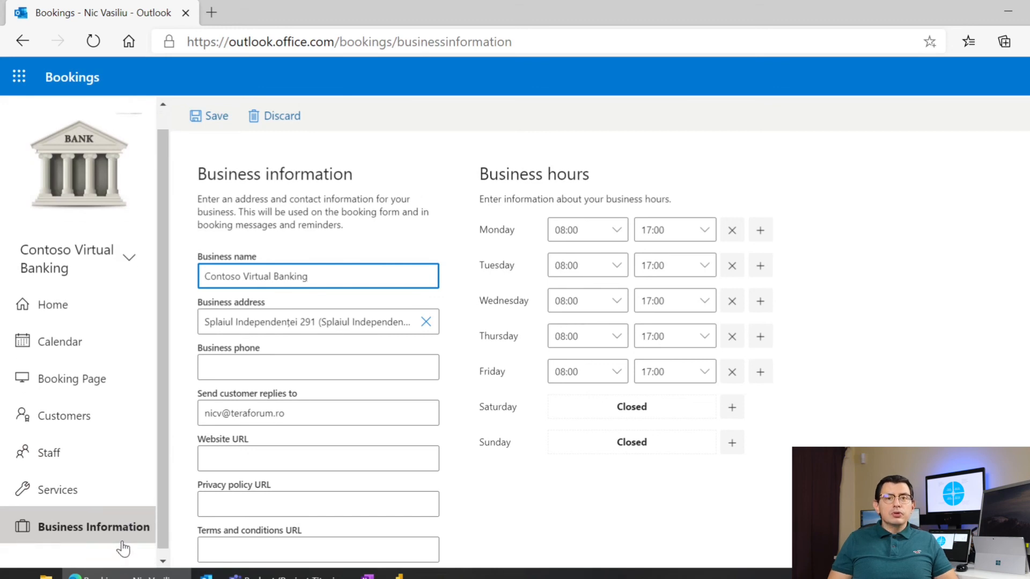
scroll(483, 354, "down", 1)
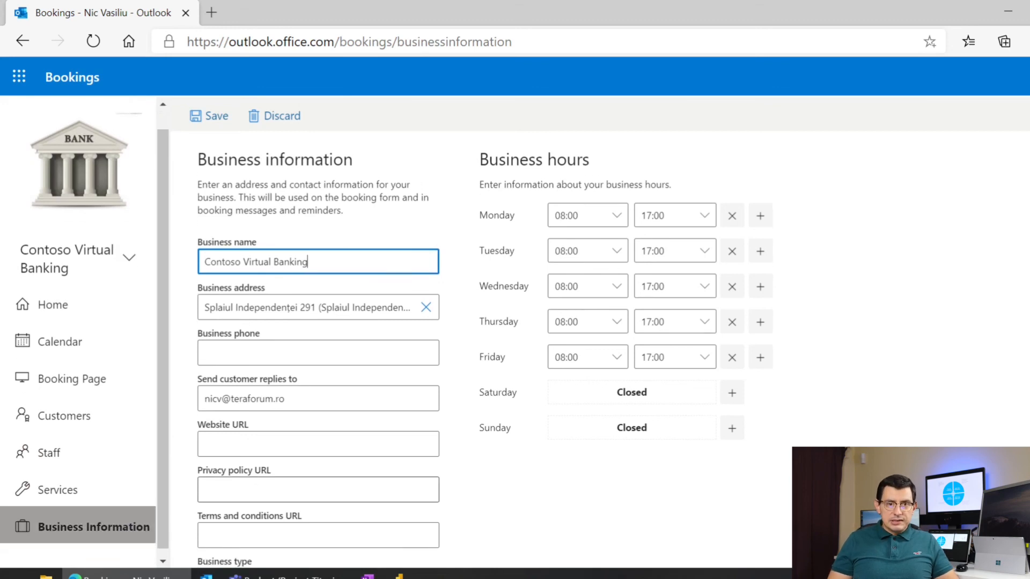
scroll(483, 354, "down", 1)
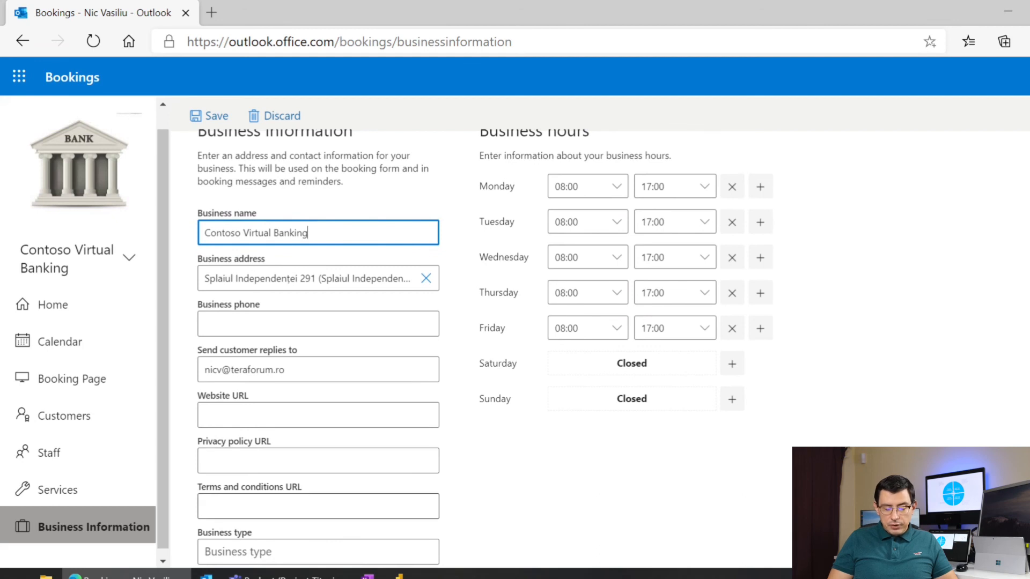
scroll(483, 354, "up", 1)
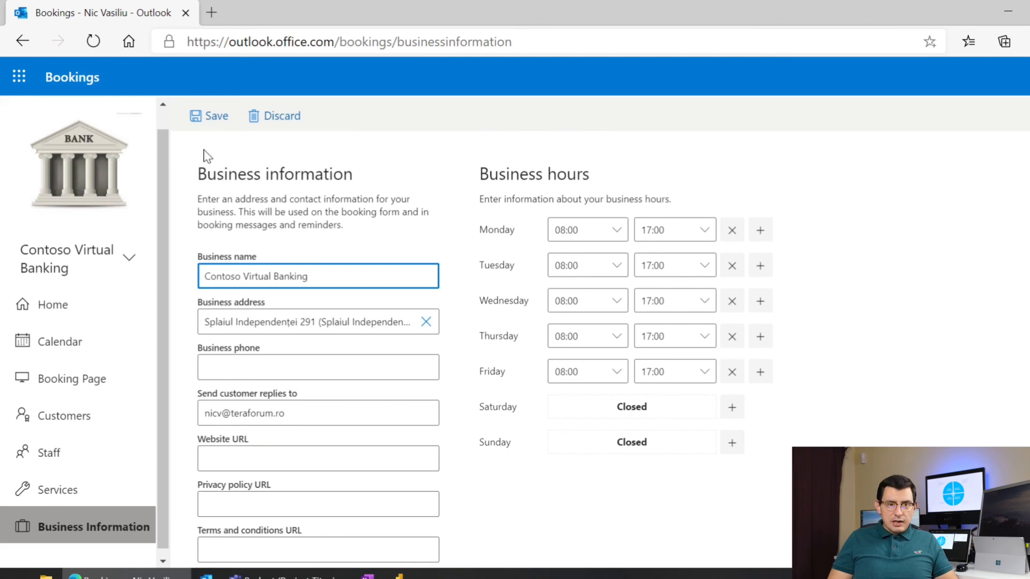
scroll(204, 157, "down", 1)
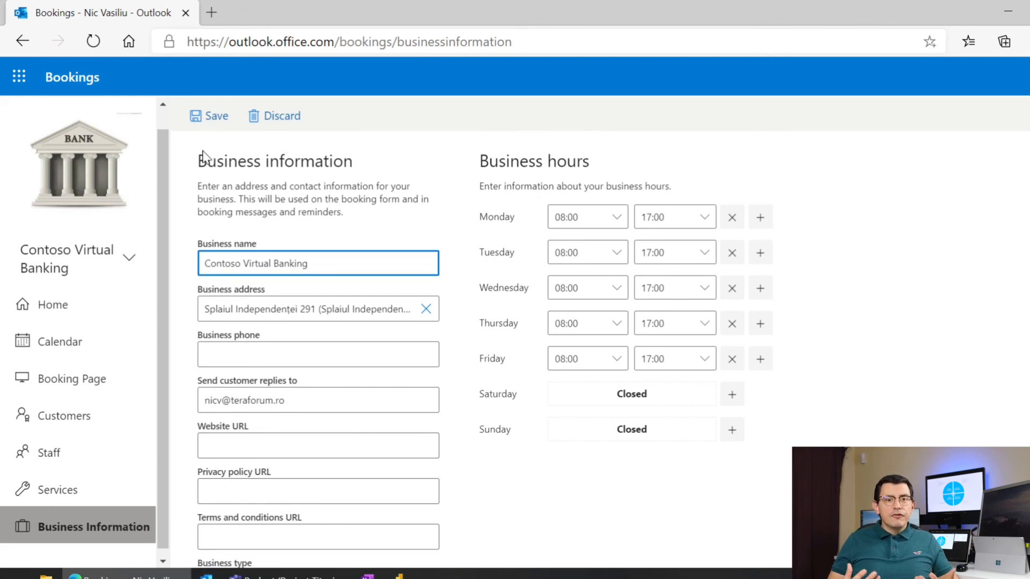
scroll(203, 157, "down", 1)
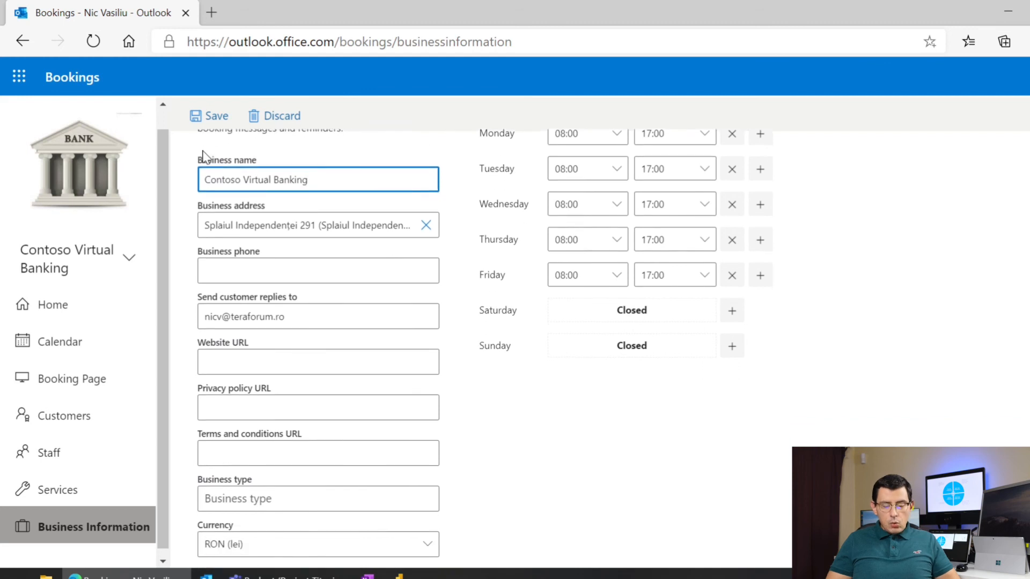